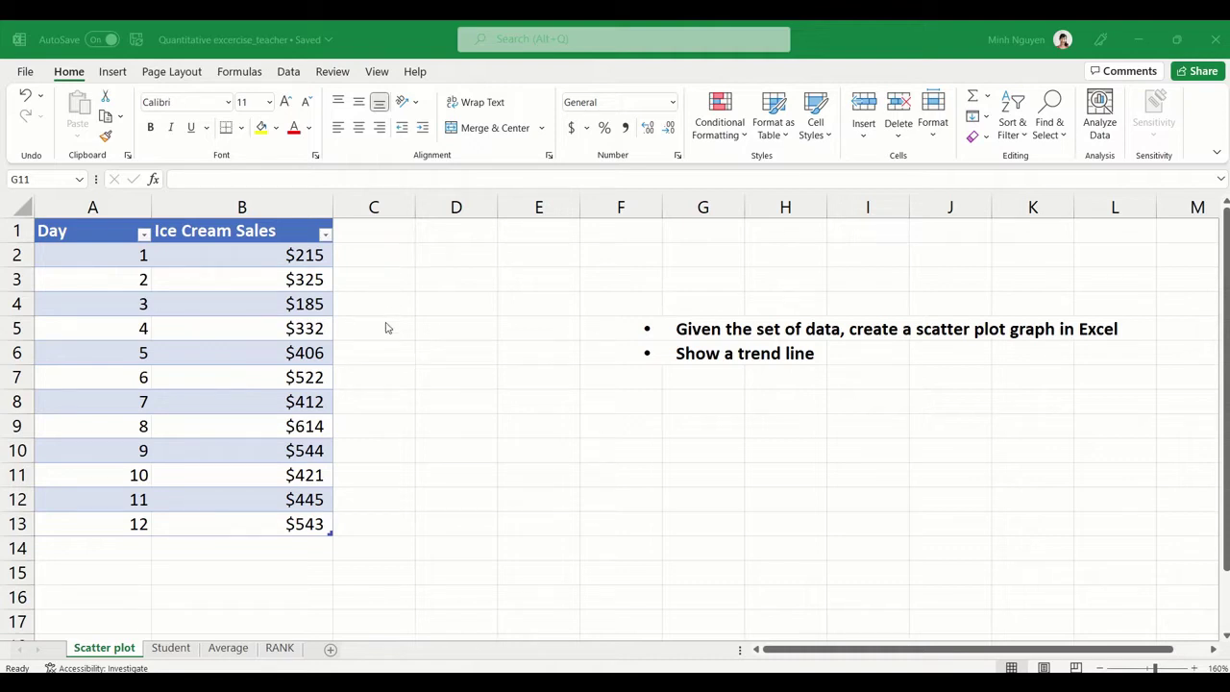
Insert a plain X Y scatter chart from the table's data, using the single-series variant that plots Ice Cream Sales against Day
left_click(211, 351)
left_click(96, 524)
key("ctrl+a")
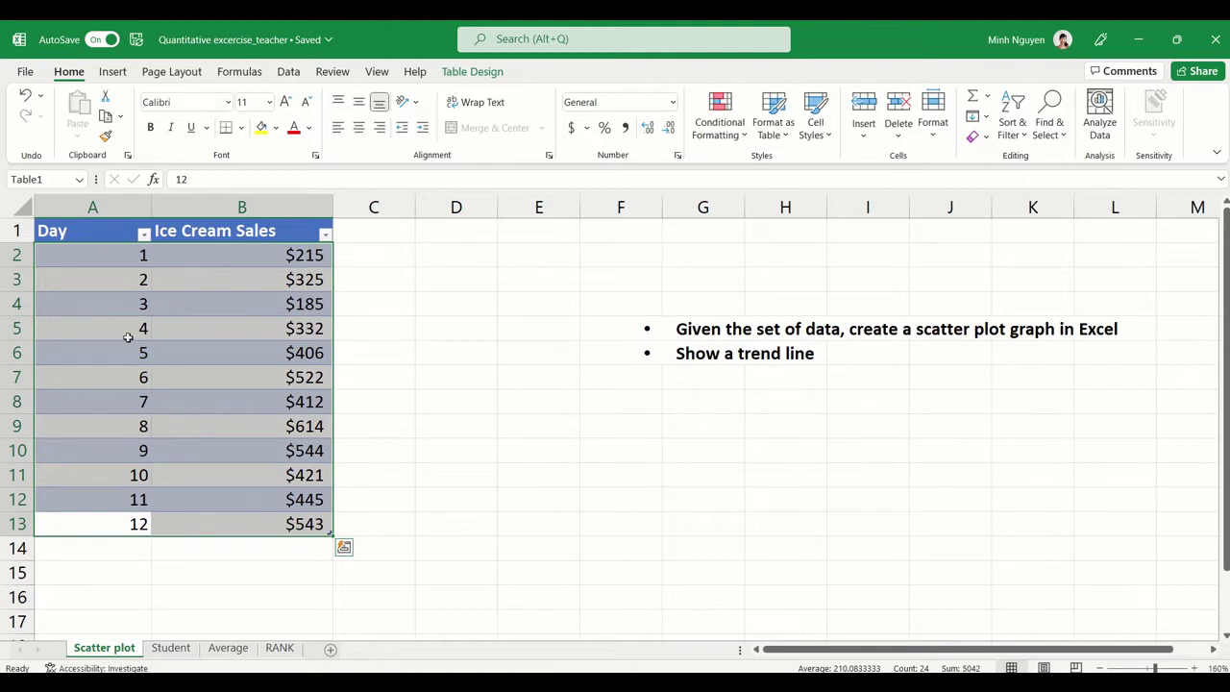
left_click(119, 77)
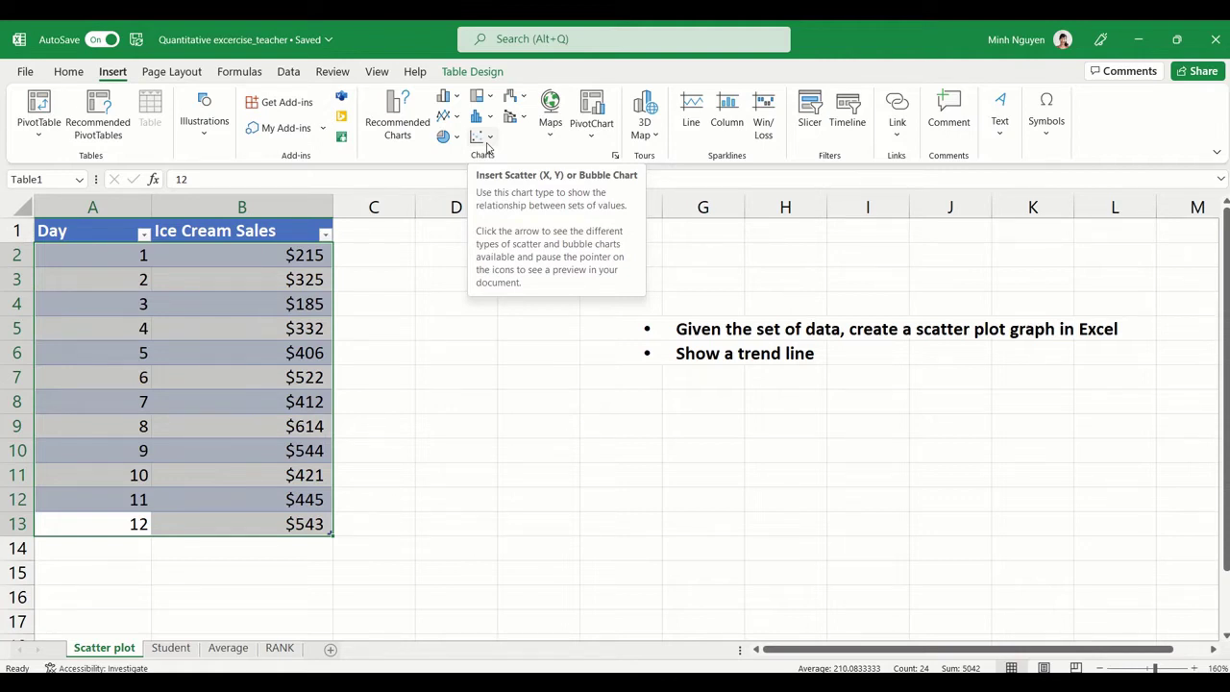
left_click(491, 140)
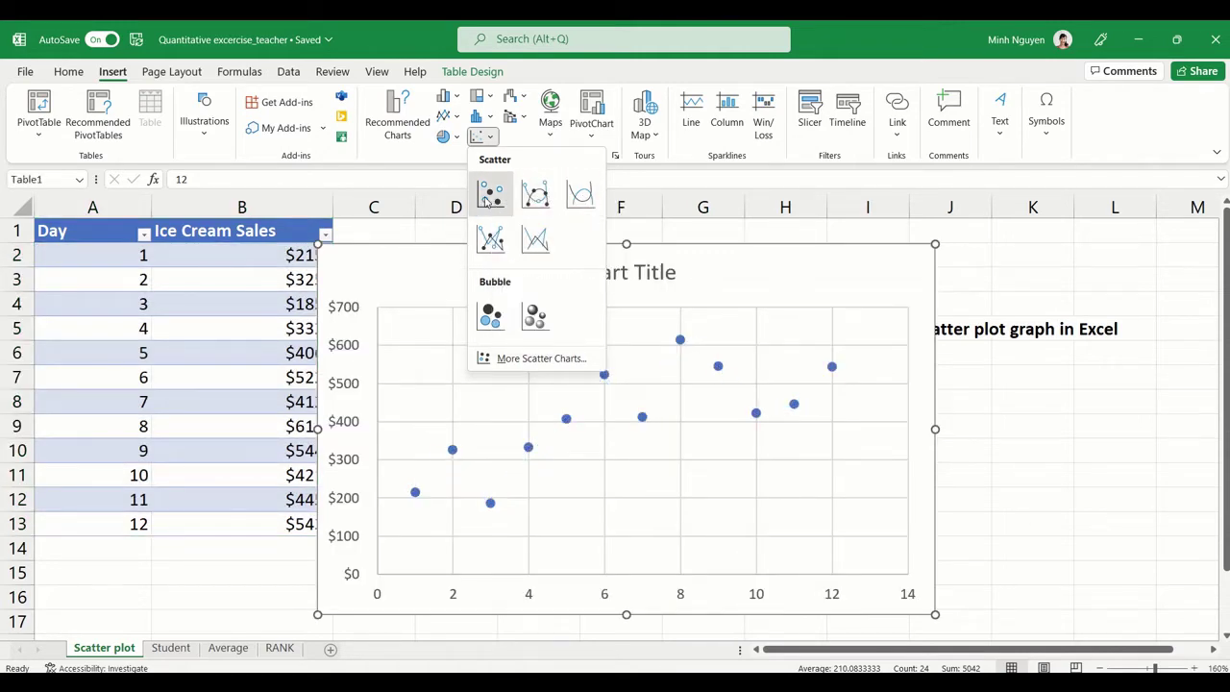
left_click(423, 168)
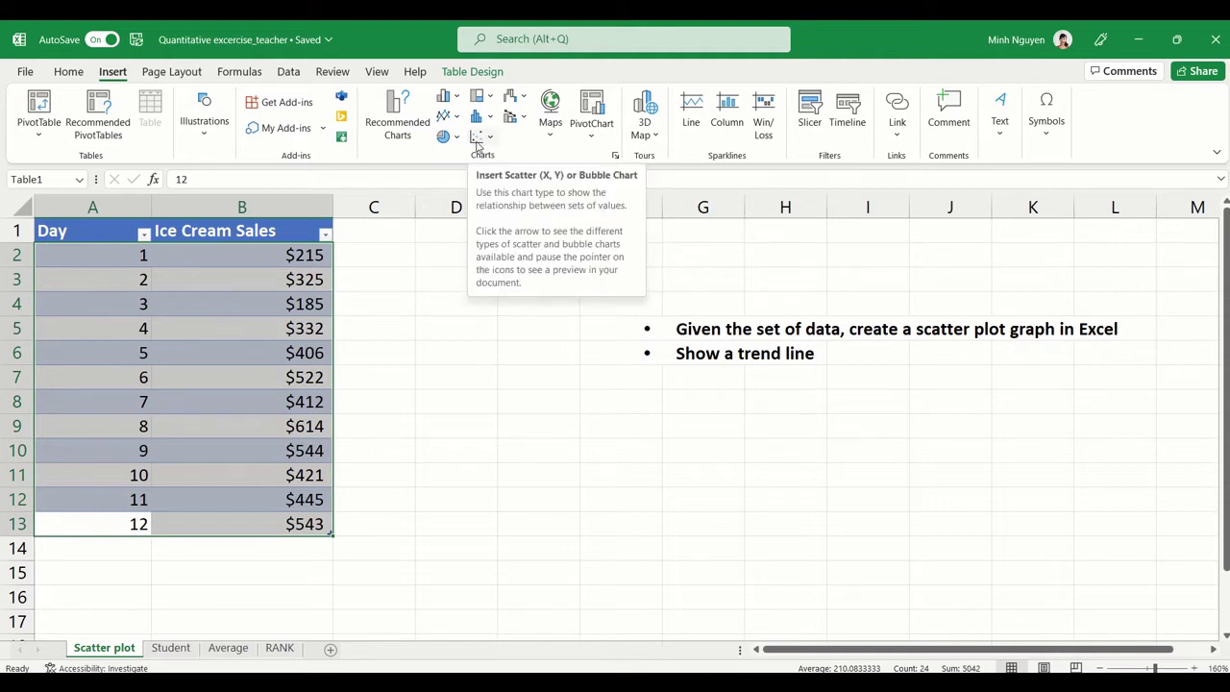
left_click(392, 132)
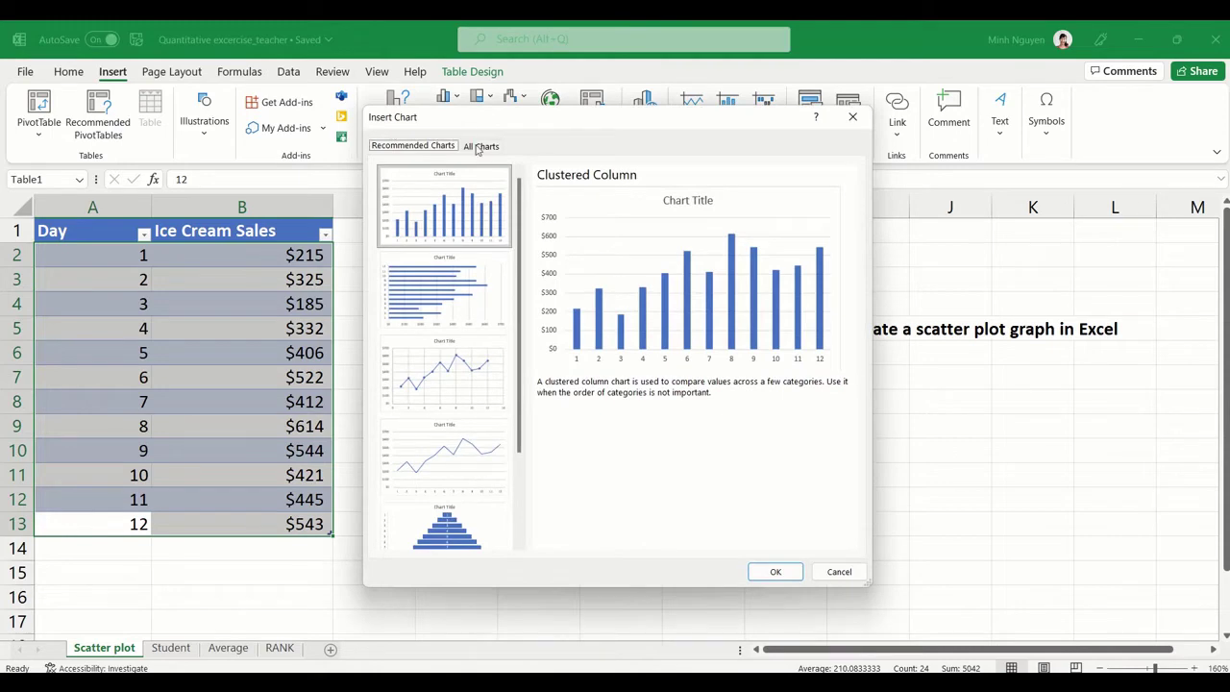
left_click(477, 146)
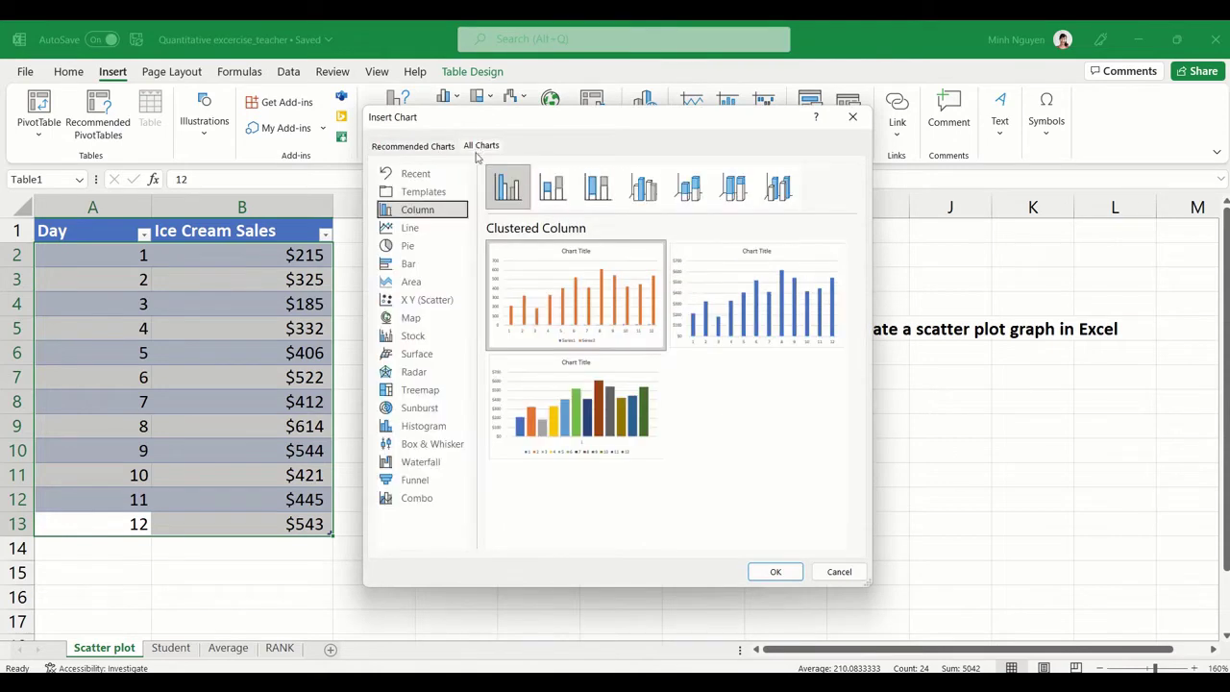
left_click(409, 303)
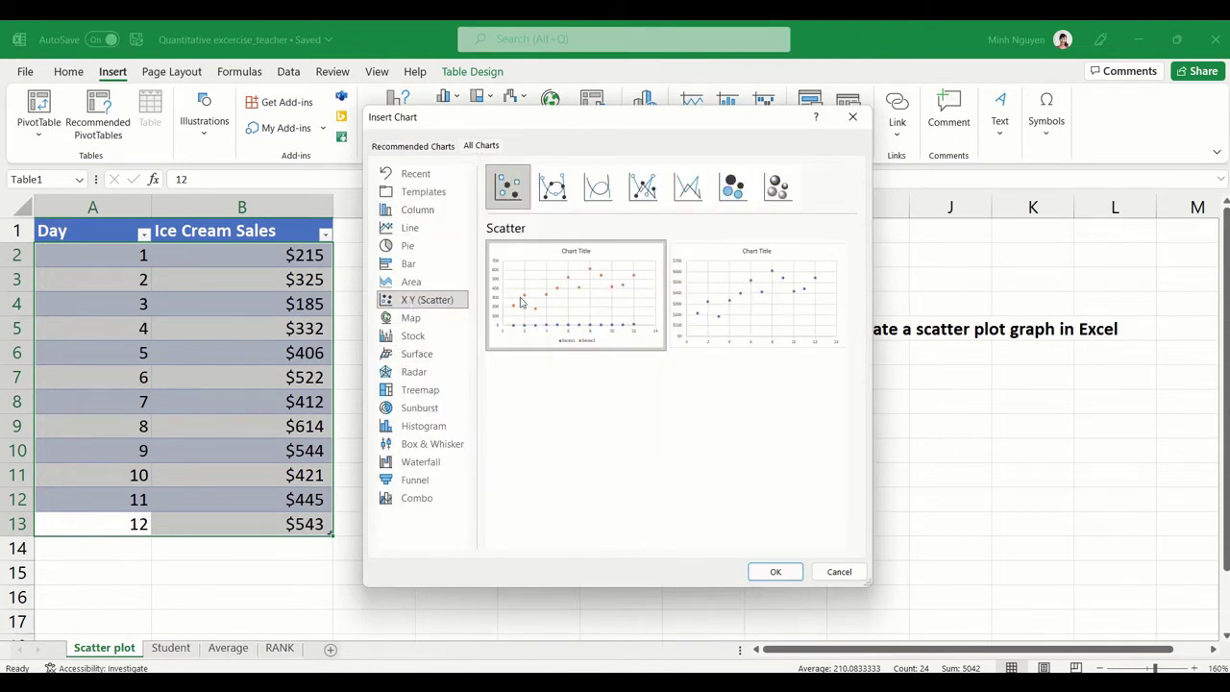
mouse_move(810, 348)
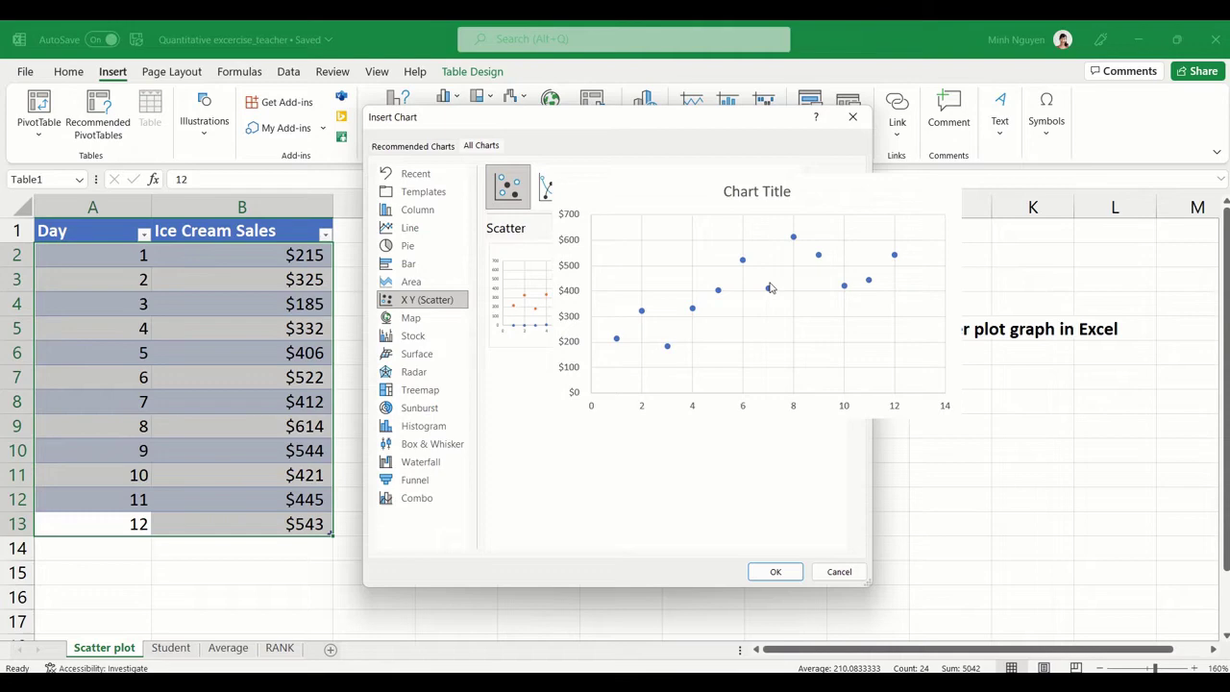
left_click(775, 573)
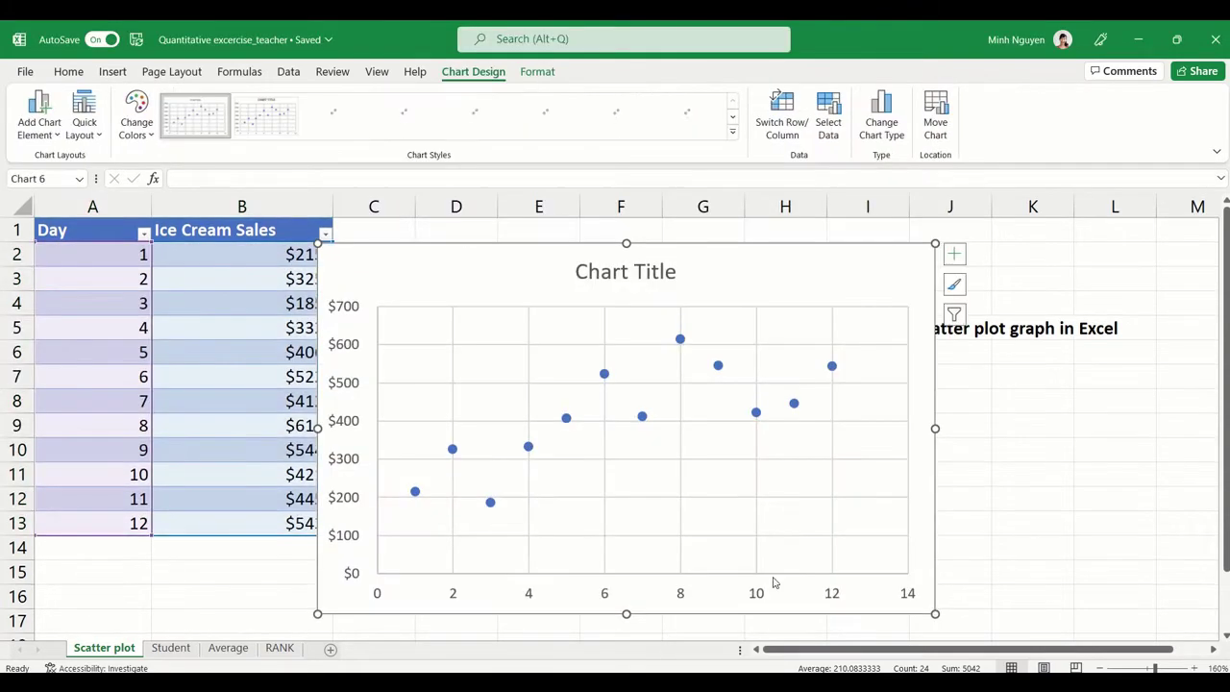
Move the scatter chart clear of the data table and change its title to "Ice Cream Sales"
left_click_drag(483, 255, 547, 230)
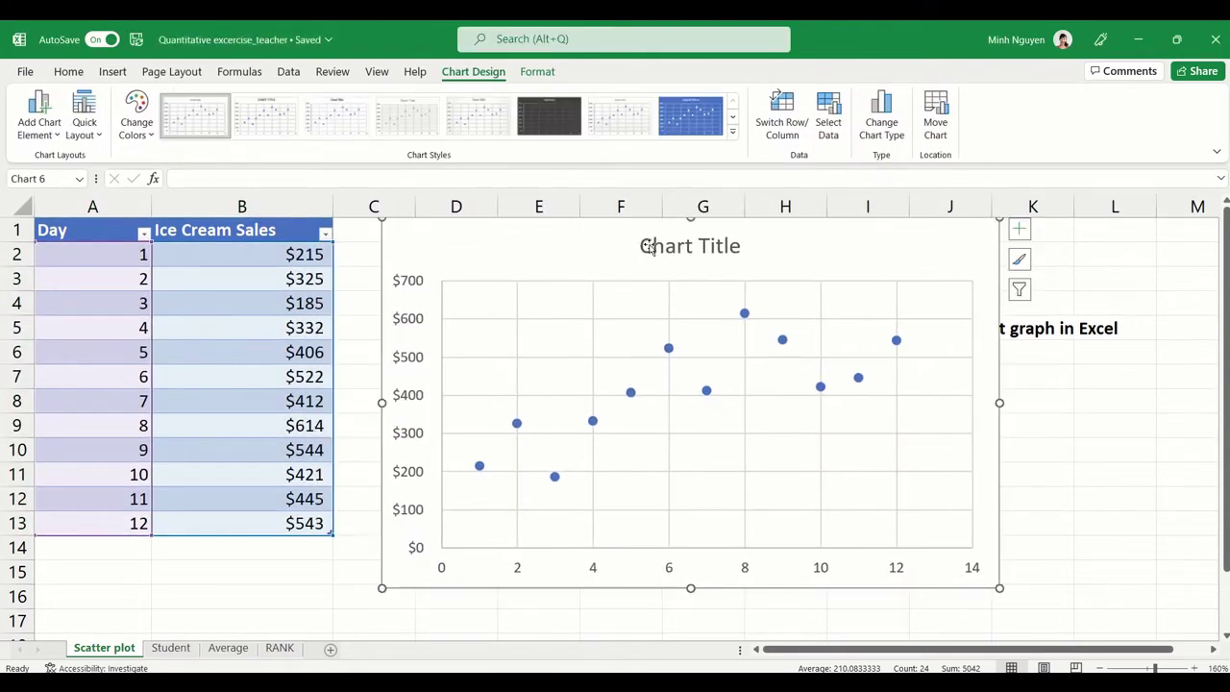
left_click(648, 246)
left_click_drag(738, 242, 659, 251)
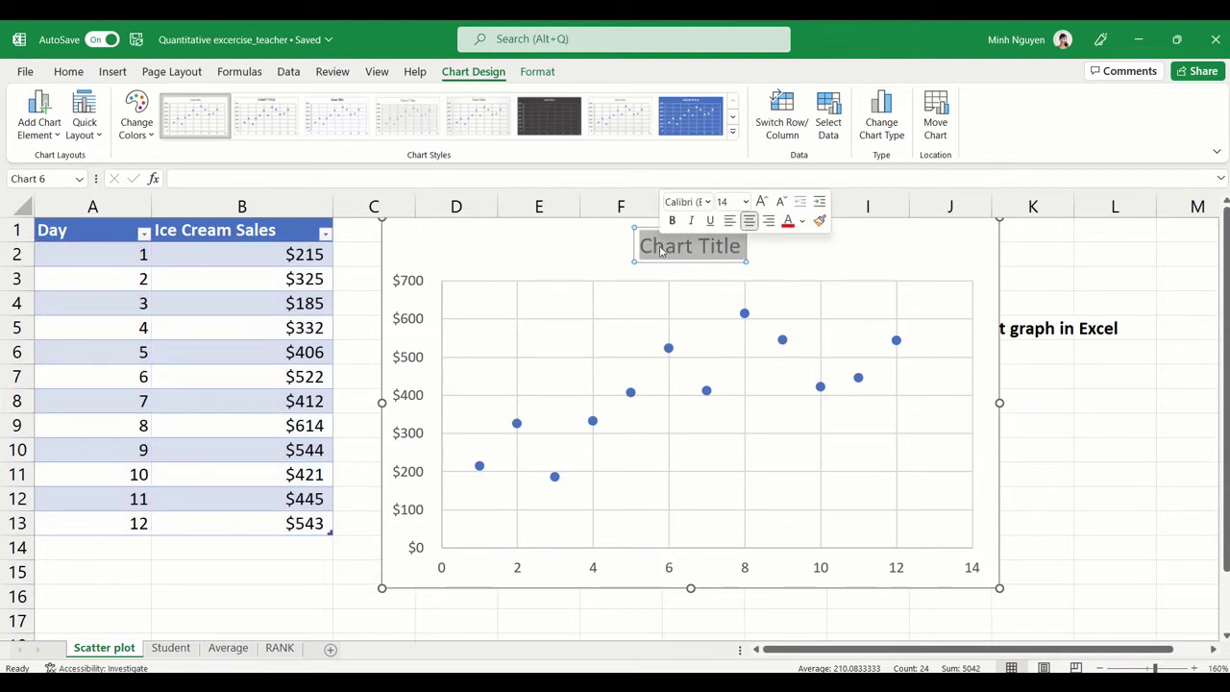
type("Ice")
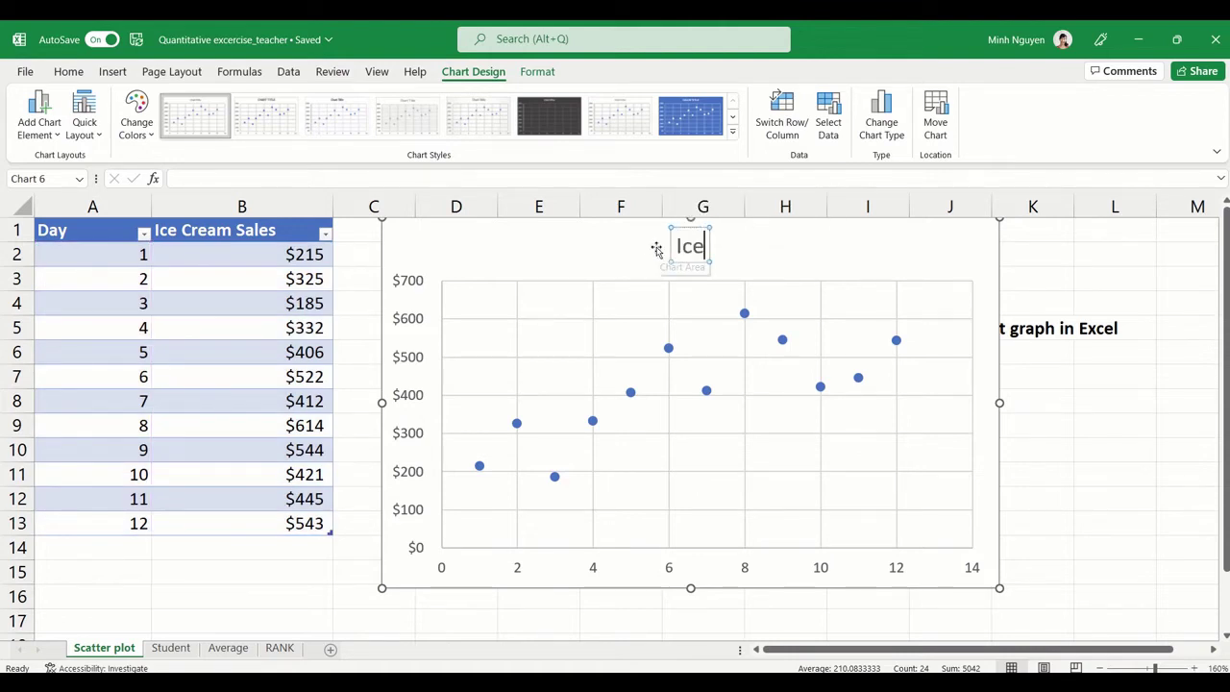
type(" Cream C")
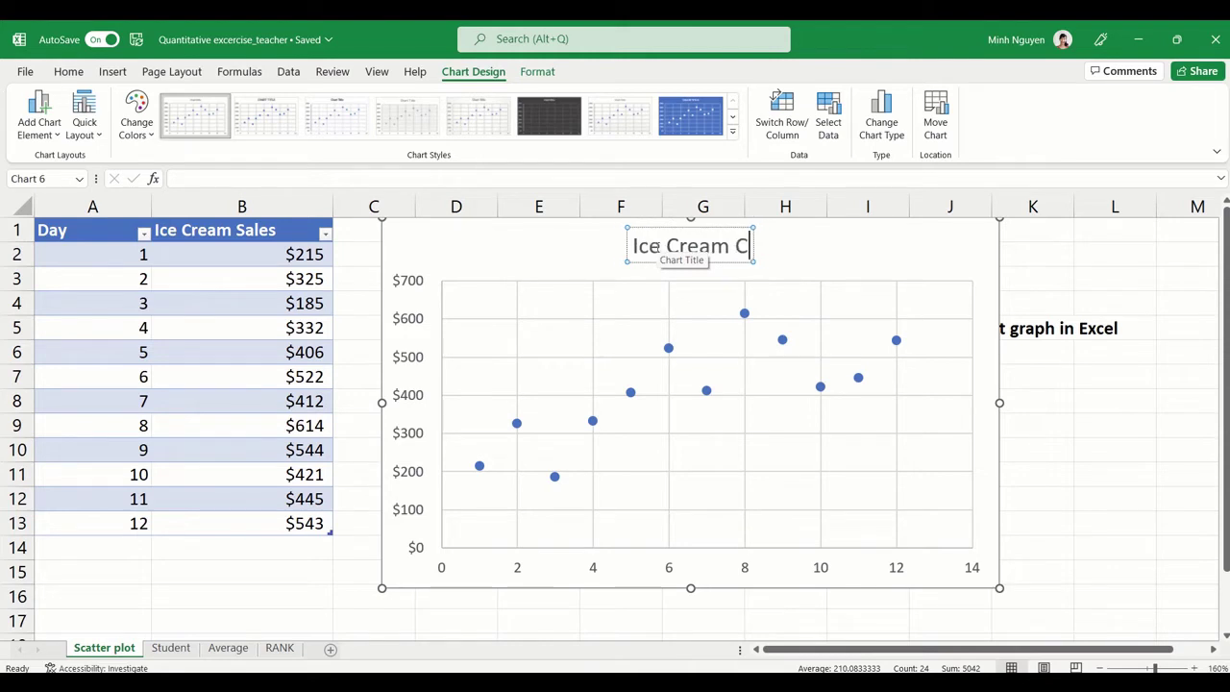
key("BackSpace")
type("Sales")
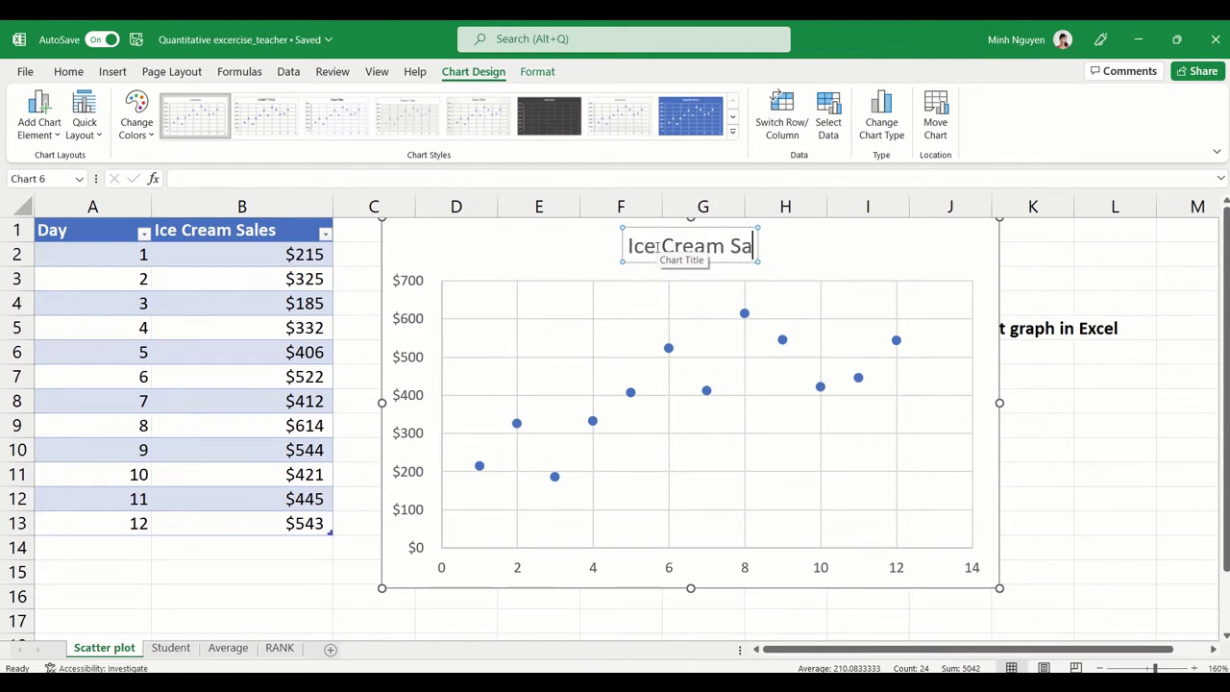
left_click(490, 245)
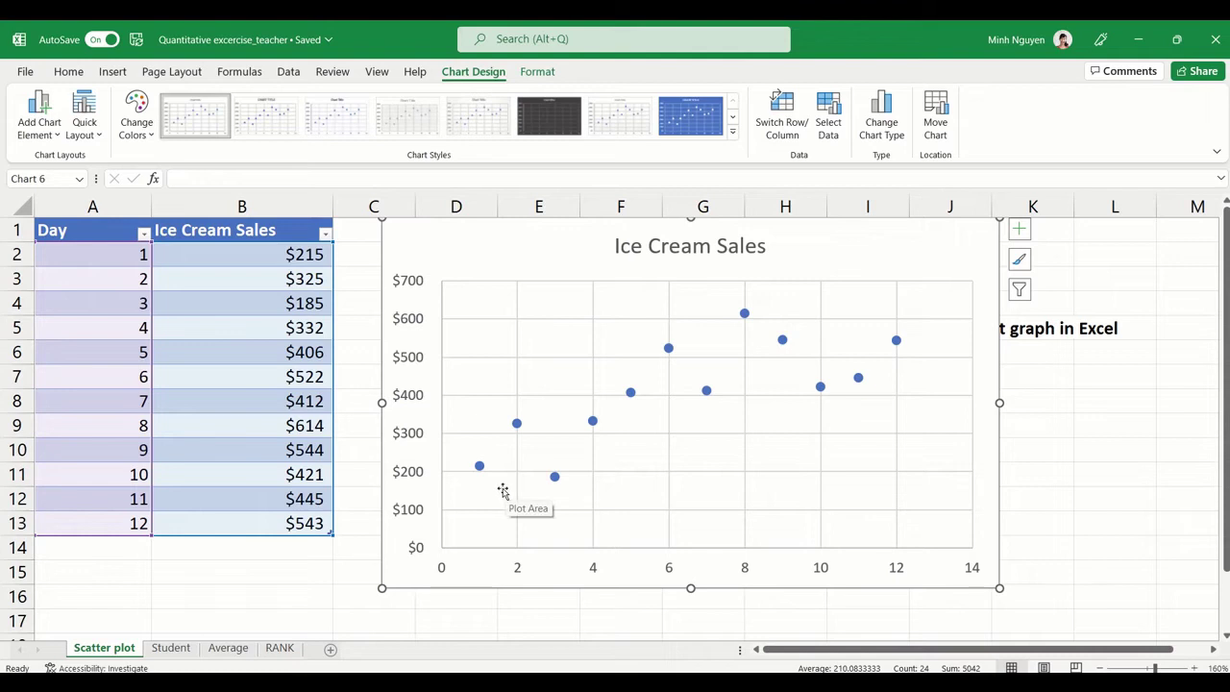
Add a Linear Forecast trendline to the Ice Cream Sales scatter chart
mouse_move(891, 346)
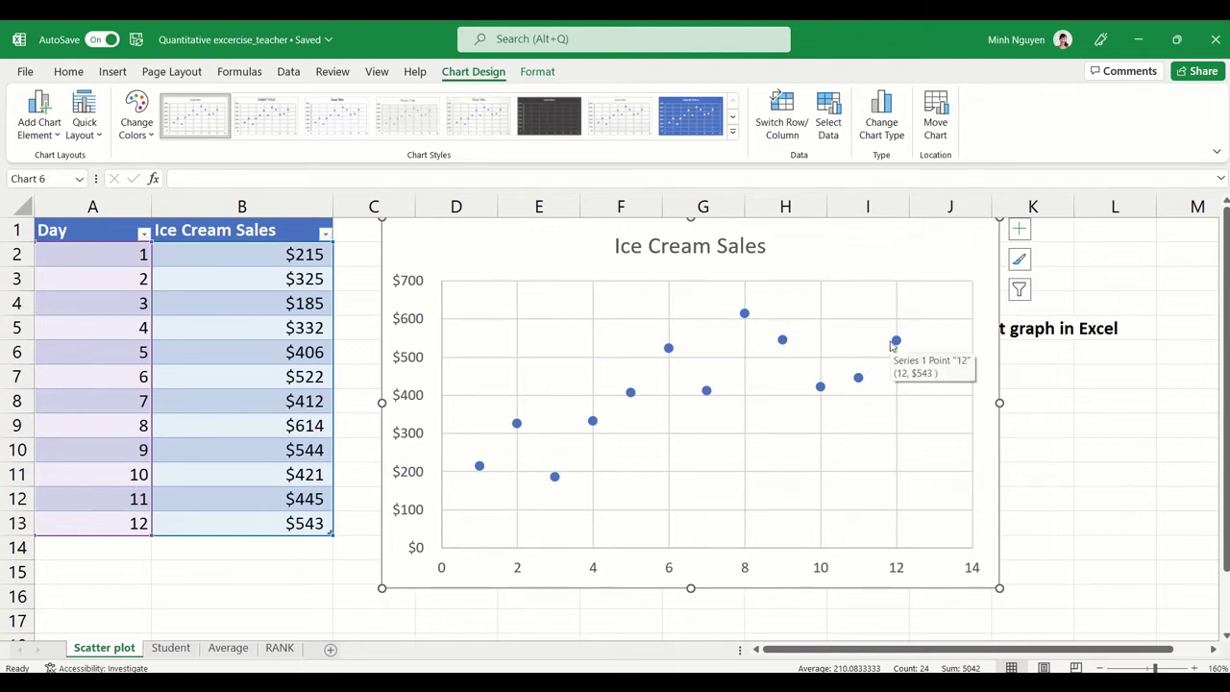
left_click(55, 137)
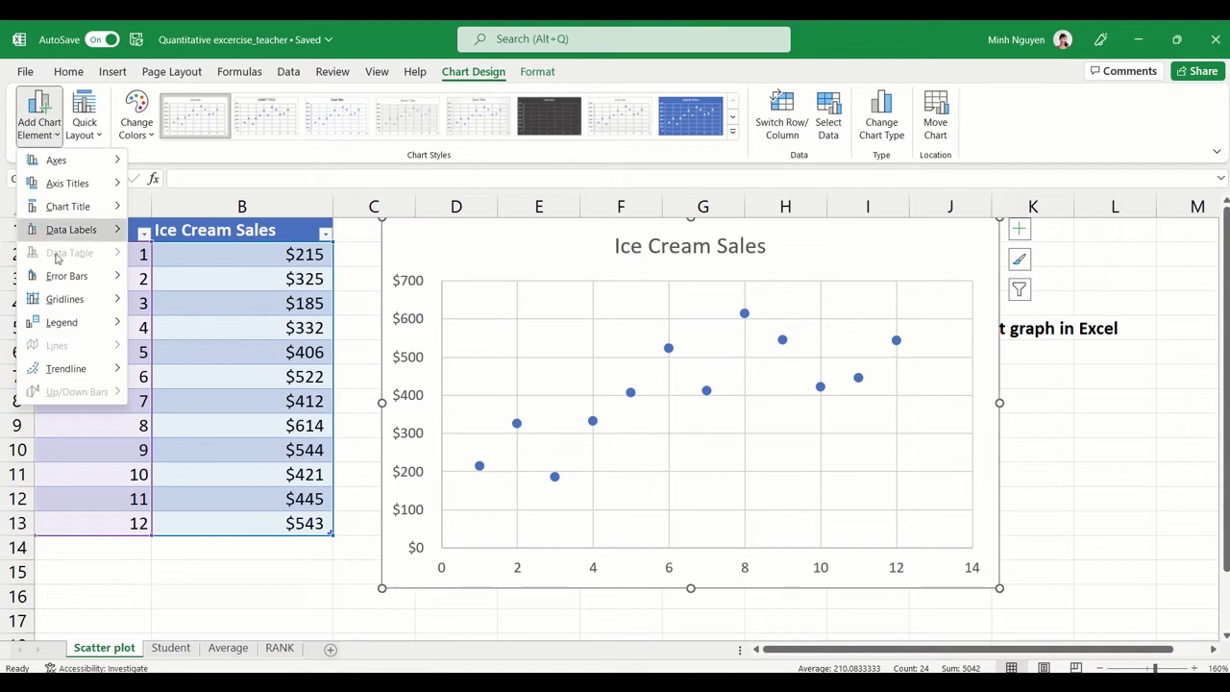
mouse_move(64, 374)
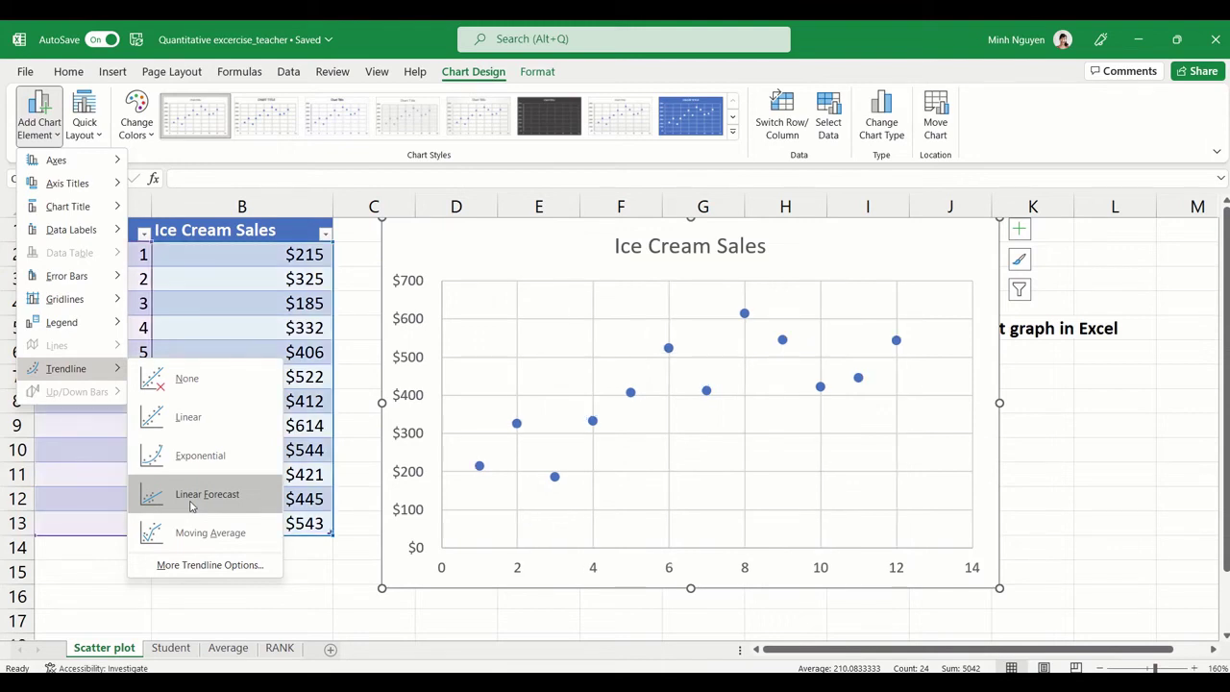
left_click(204, 494)
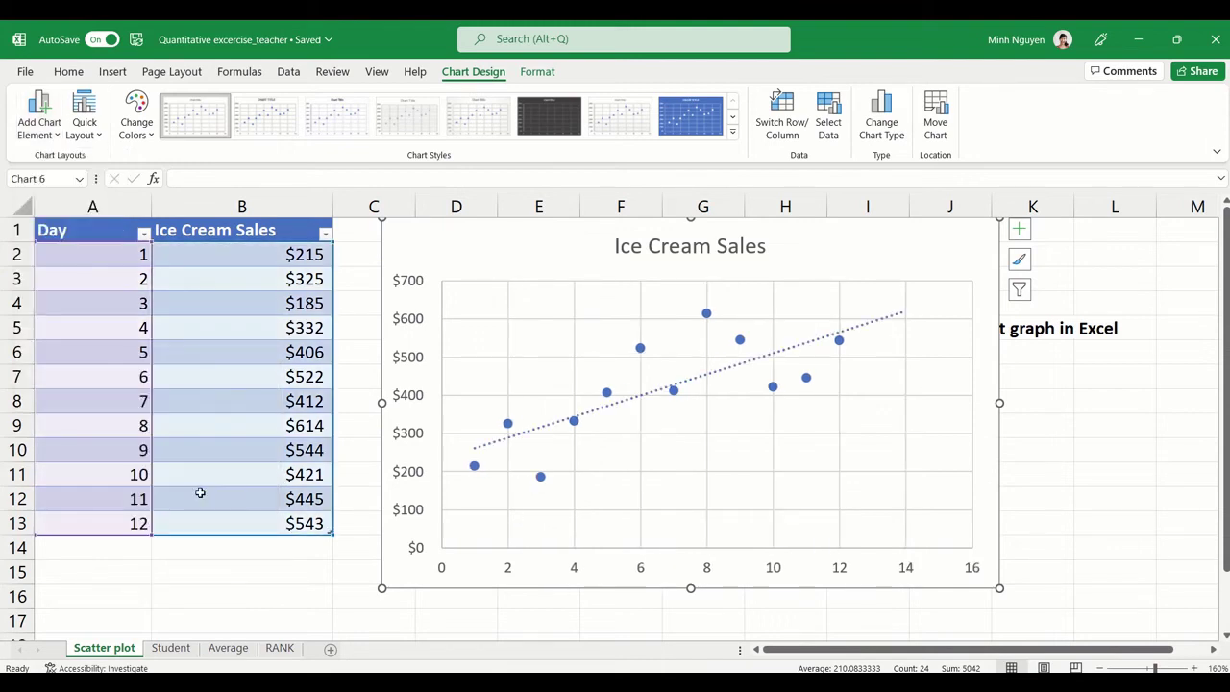
Open the detailed trendline options and set the linear trendline's forward forecast to 3 periods
left_click(48, 125)
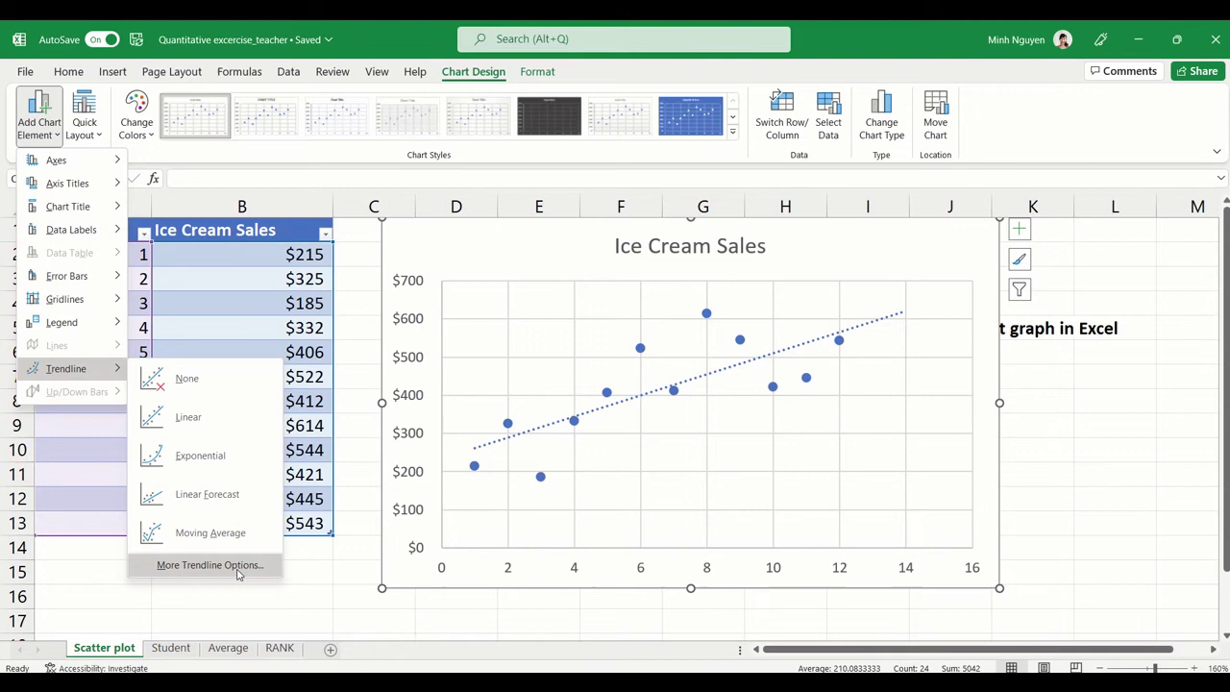
left_click(210, 565)
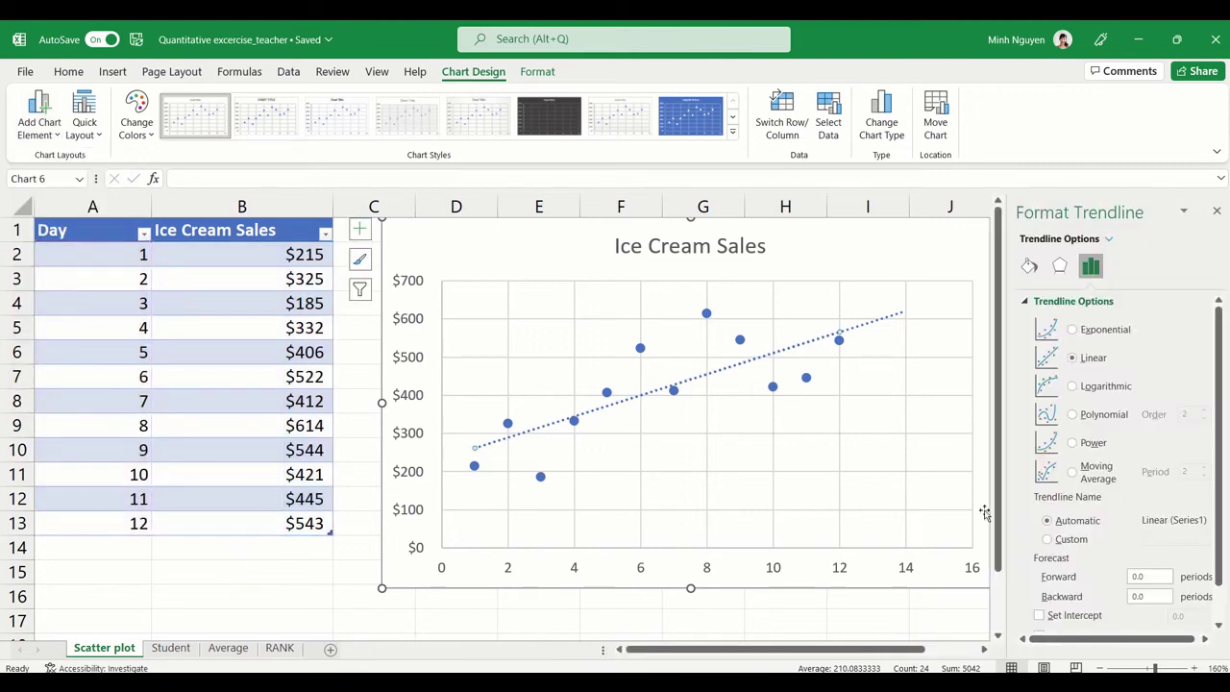
scroll(1143, 506, "down", 1)
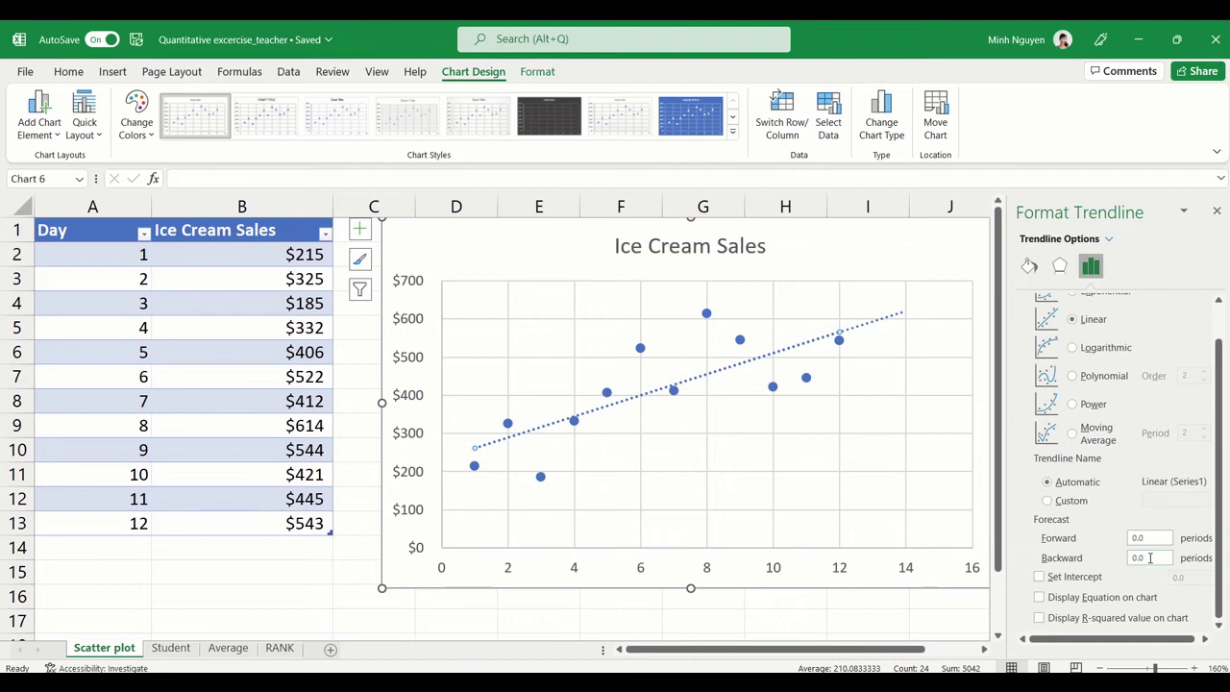
left_click(1152, 538)
key("BackSpace")
key("BackSpace")
key("BackSpace")
type("3")
Set the trendline's backward forecast to 0 periods, deselect the chart and close the trendline formatting options
left_click(1150, 557)
key("BackSpace")
key("BackSpace")
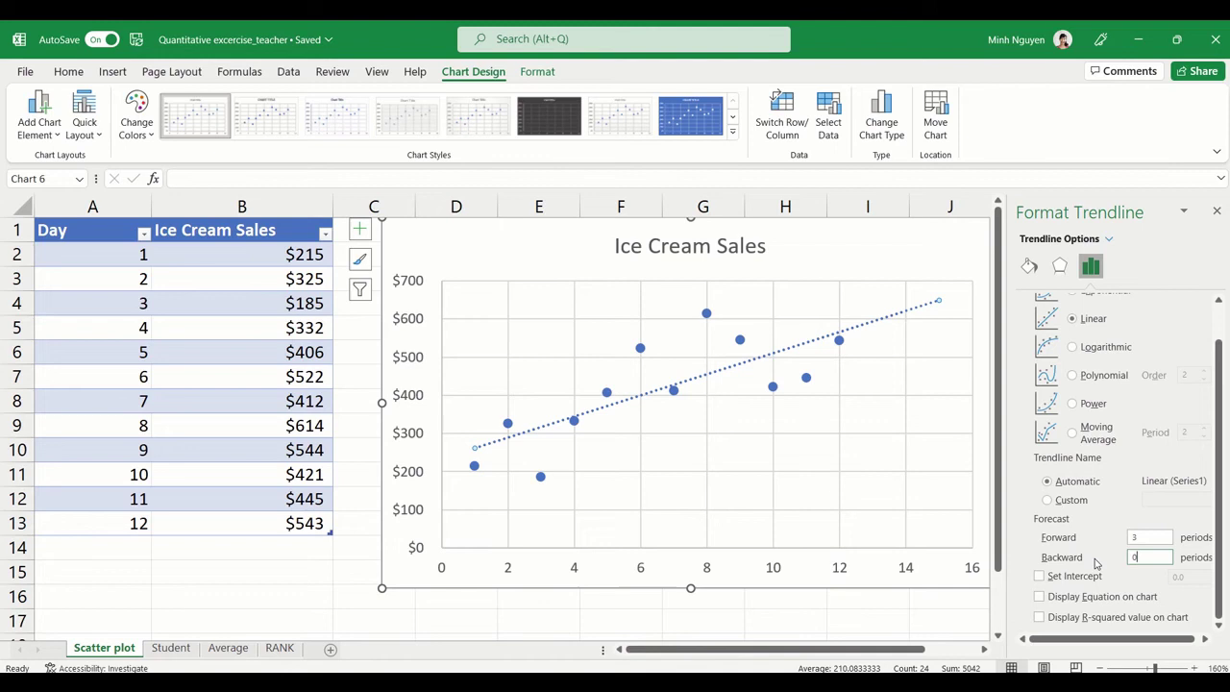
left_click(1151, 537)
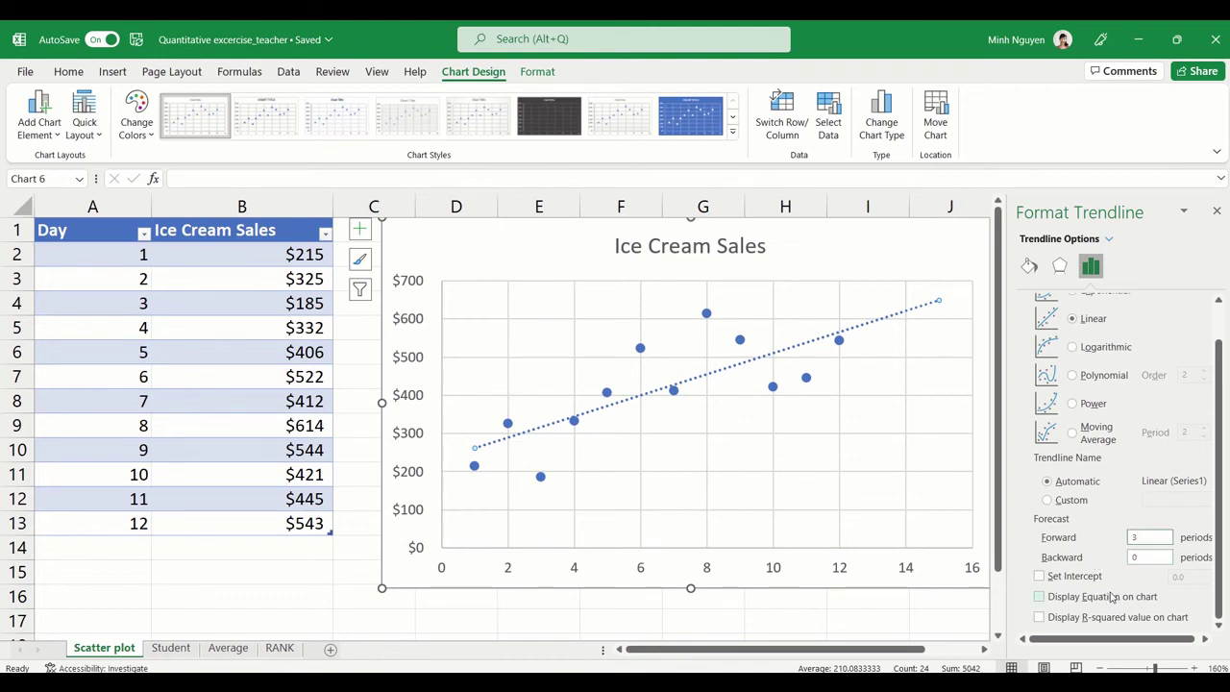
left_click_drag(1124, 639, 1213, 650)
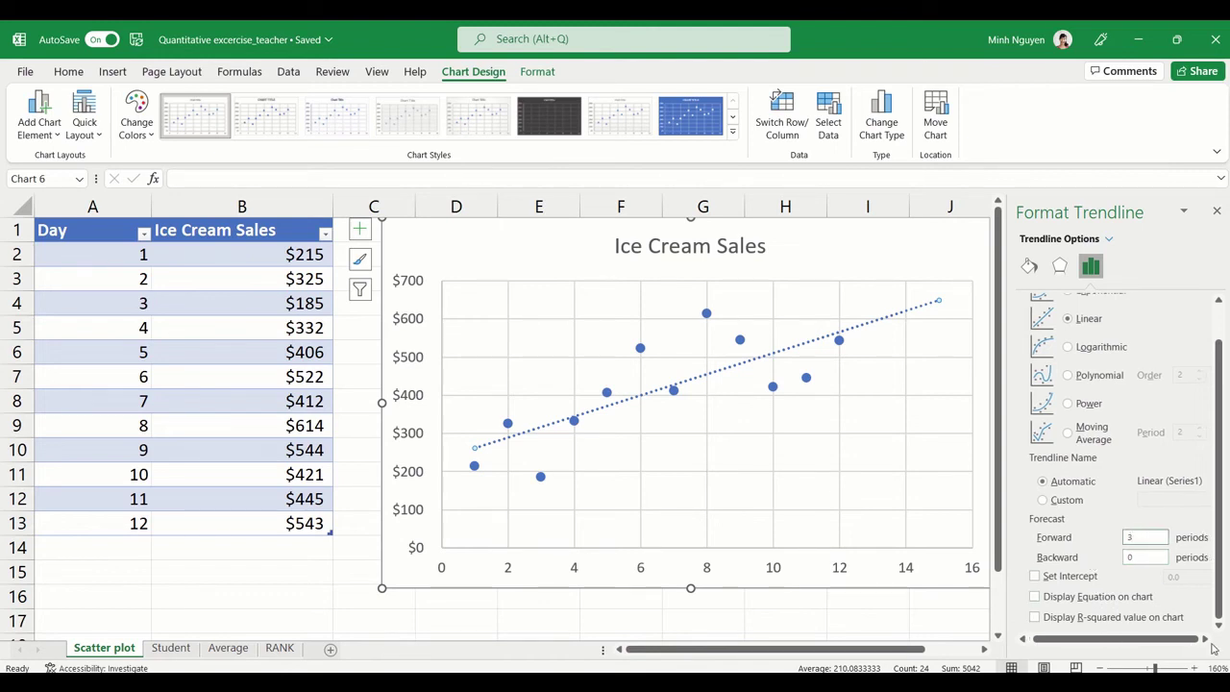
left_click(943, 627)
left_click(1217, 211)
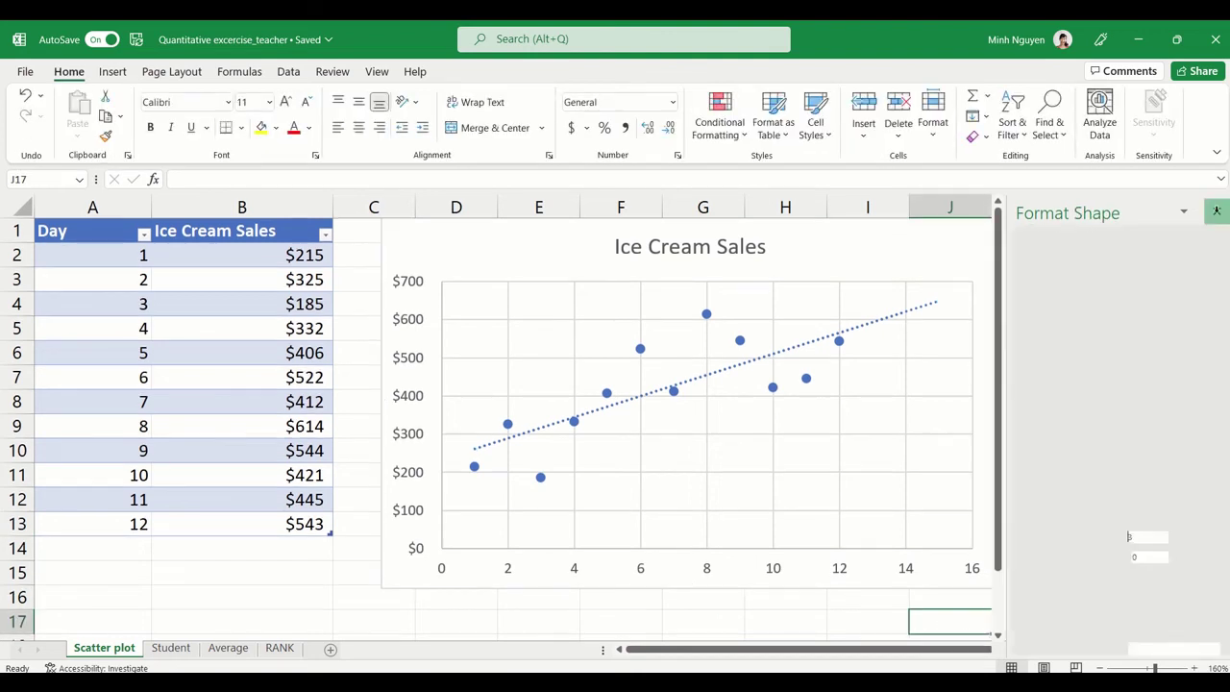